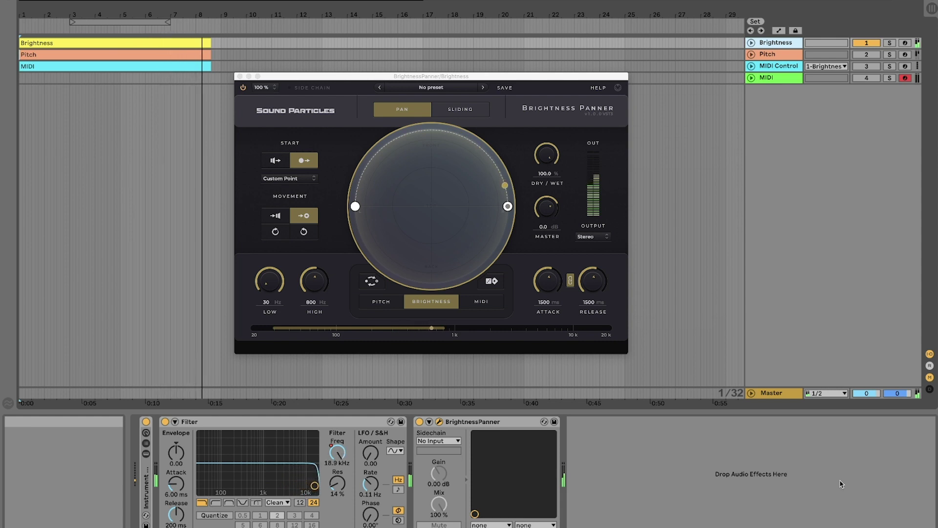
Step: Open the Pitch track's clip in the note editor, play it and follow its rising notes from C2 to C6
{"action": "key", "text": "Down"}
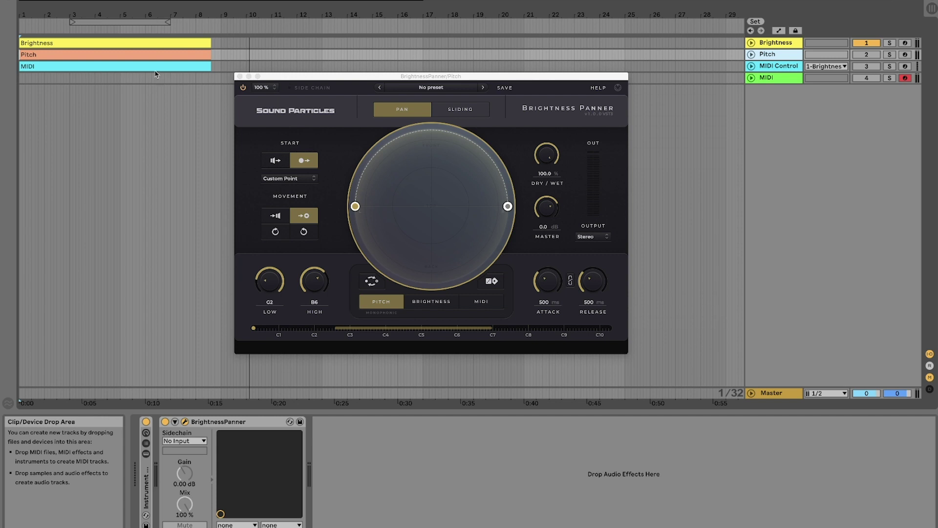
{"action": "key", "text": "shift+Tab"}
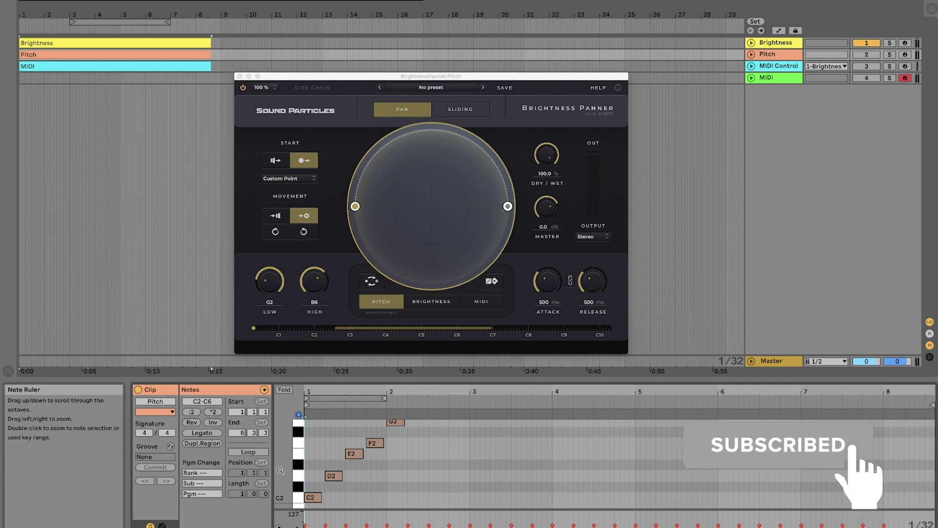
{"action": "key", "text": "space"}
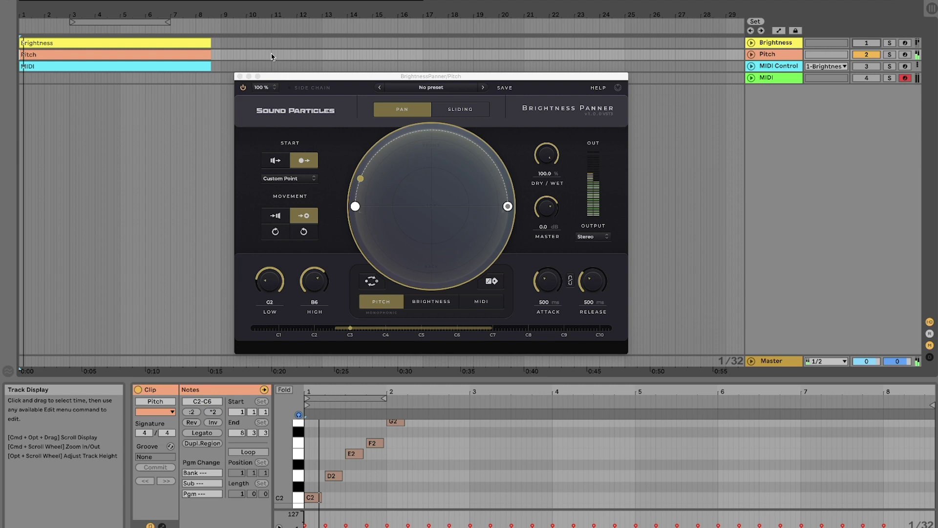
{"action": "scroll", "coordinate": [472, 496], "scroll_direction": "up", "scroll_amount": 3}
{"action": "scroll", "coordinate": [472, 496], "scroll_direction": "up", "scroll_amount": 3}
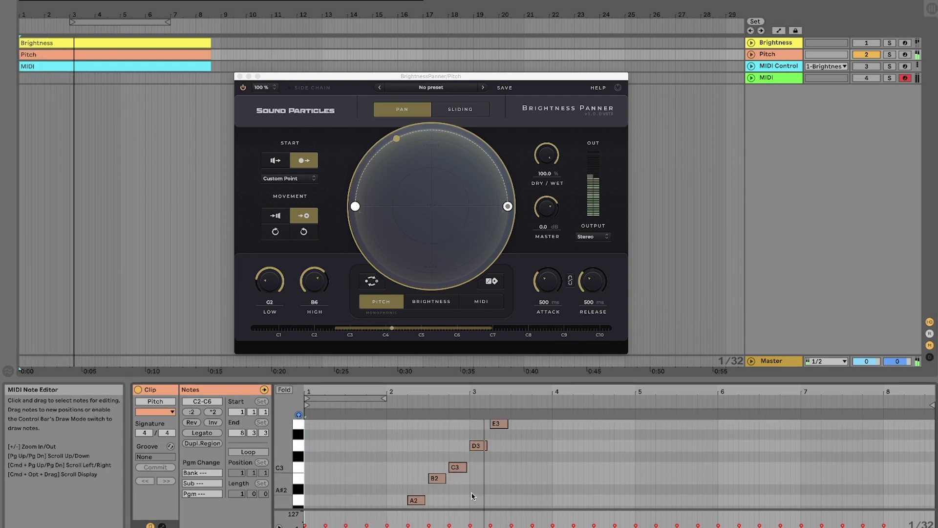
{"action": "scroll", "coordinate": [472, 496], "scroll_direction": "up", "scroll_amount": 4}
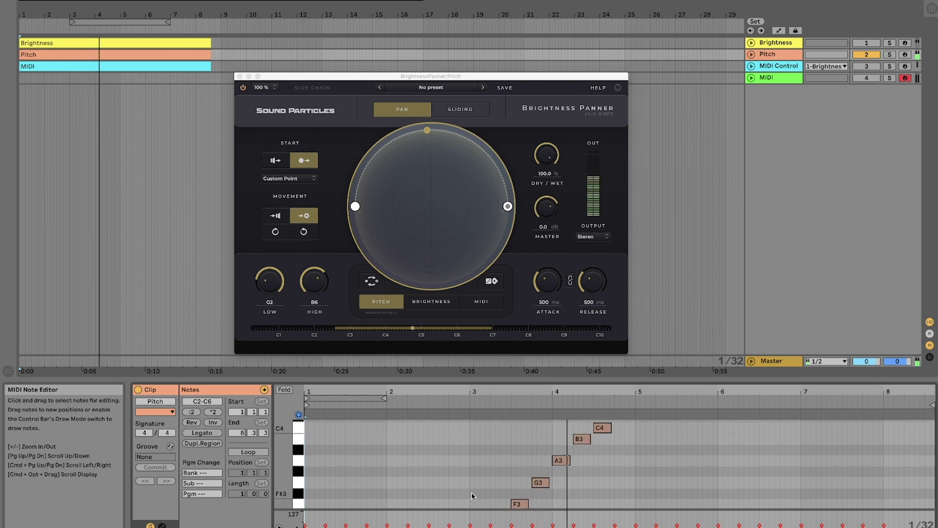
{"action": "scroll", "coordinate": [472, 496], "scroll_direction": "up", "scroll_amount": 4}
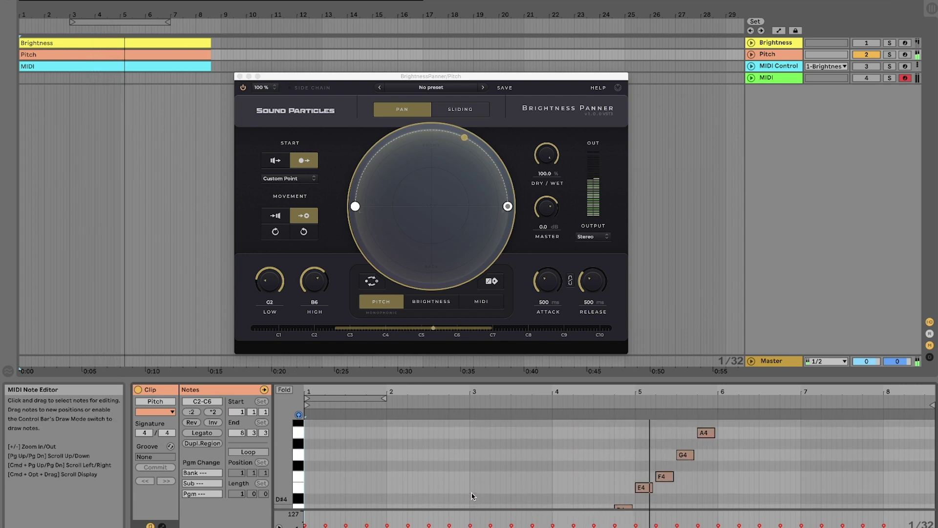
{"action": "scroll", "coordinate": [472, 496], "scroll_direction": "up", "scroll_amount": 4}
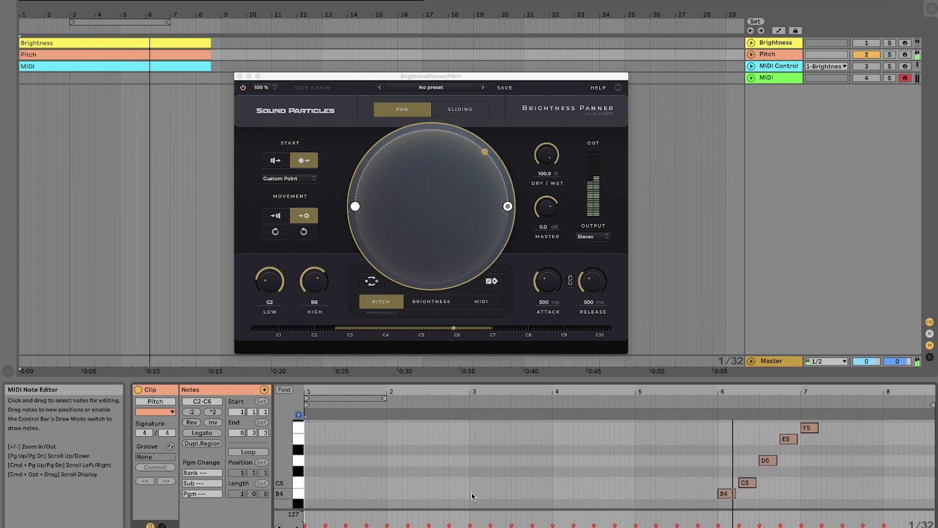
{"action": "scroll", "coordinate": [472, 496], "scroll_direction": "up", "scroll_amount": 4}
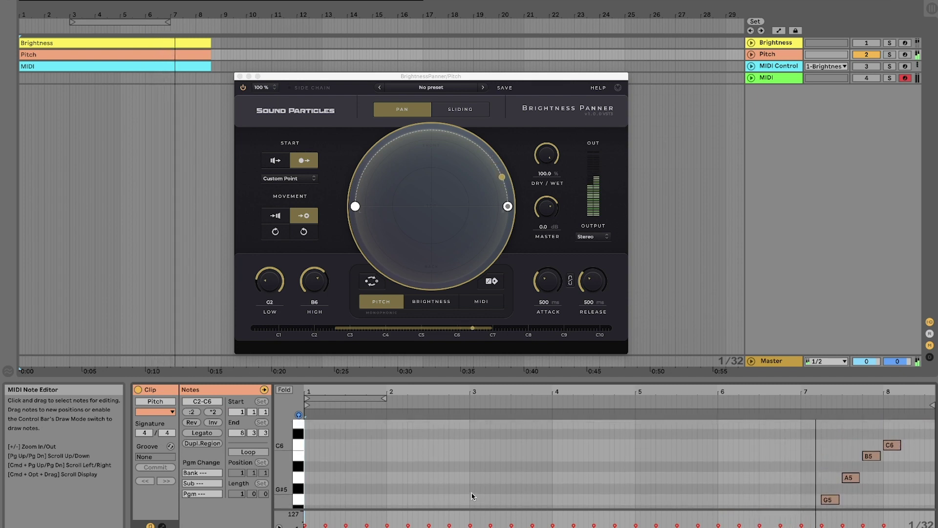
{"action": "scroll", "coordinate": [472, 496], "scroll_direction": "up", "scroll_amount": 1}
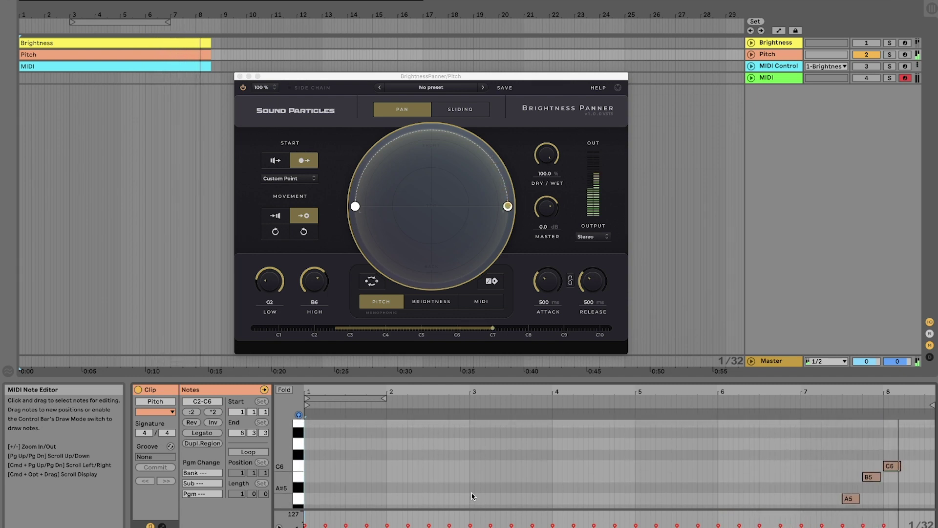
Step: Switch the analyzer of the MIDI track's panner to MIDI and decline the offer to visit the website
{"action": "left_click", "coordinate": [767, 77]}
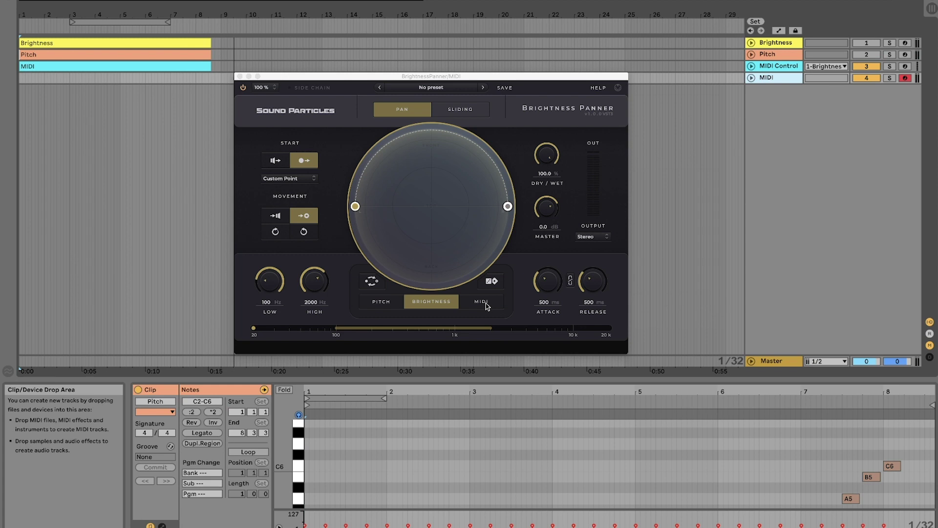
{"action": "left_click", "coordinate": [489, 302]}
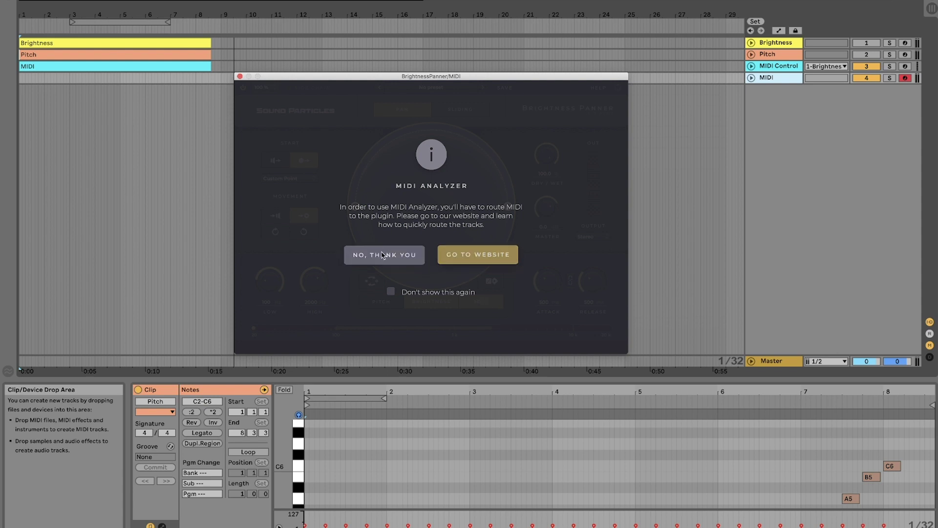
{"action": "left_click", "coordinate": [384, 254]}
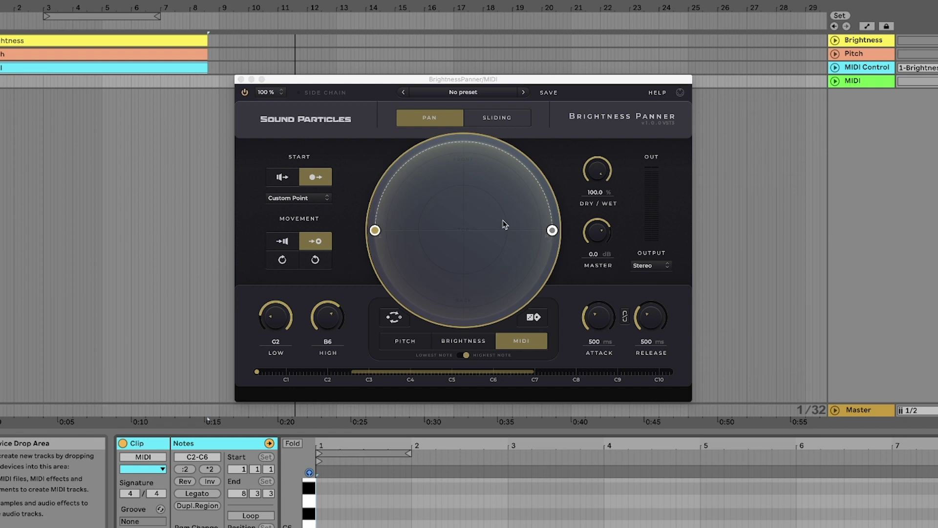
Step: Move the panner's custom start point to the front left and its end point to the front right
{"action": "left_click_drag", "start_coordinate": [375, 230], "coordinate": [404, 188]}
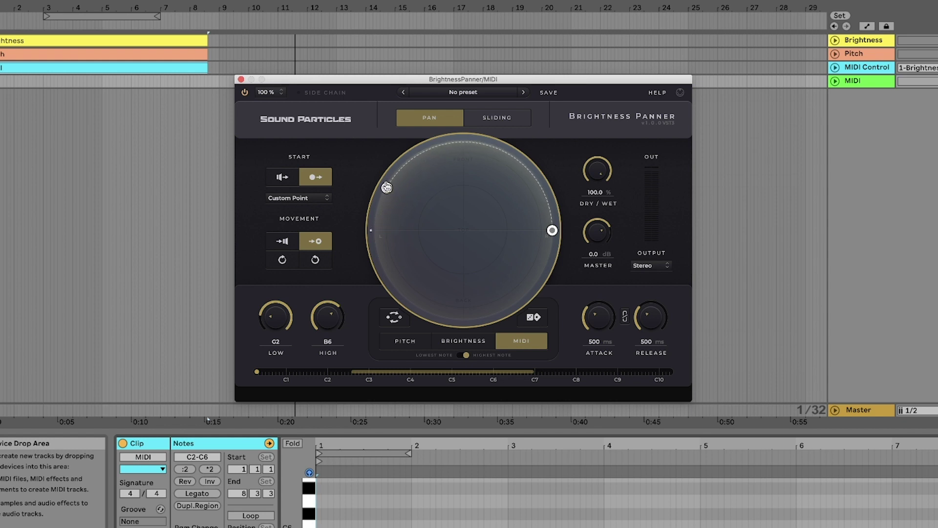
{"action": "left_click_drag", "start_coordinate": [552, 231], "coordinate": [539, 195]}
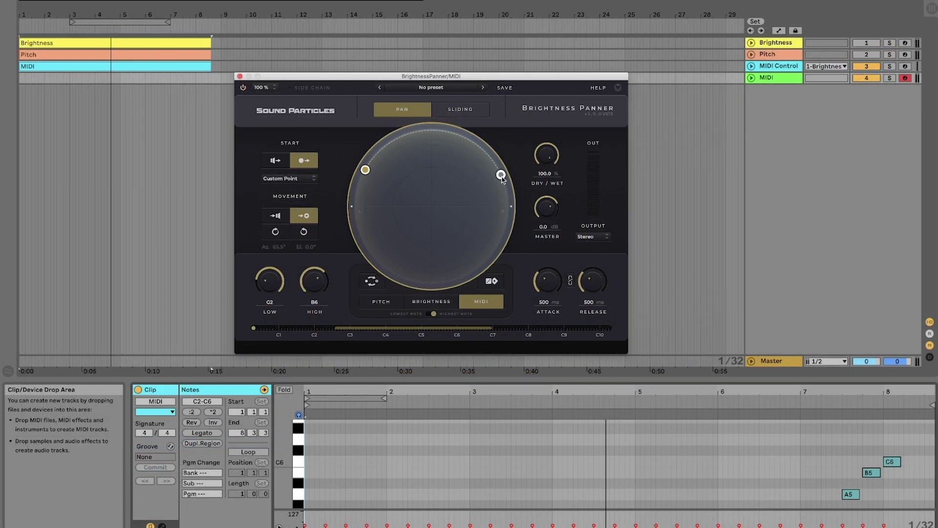
Step: Start the panning from the speakers, move the end point to the raised front centre and play the result
{"action": "left_click", "coordinate": [275, 161]}
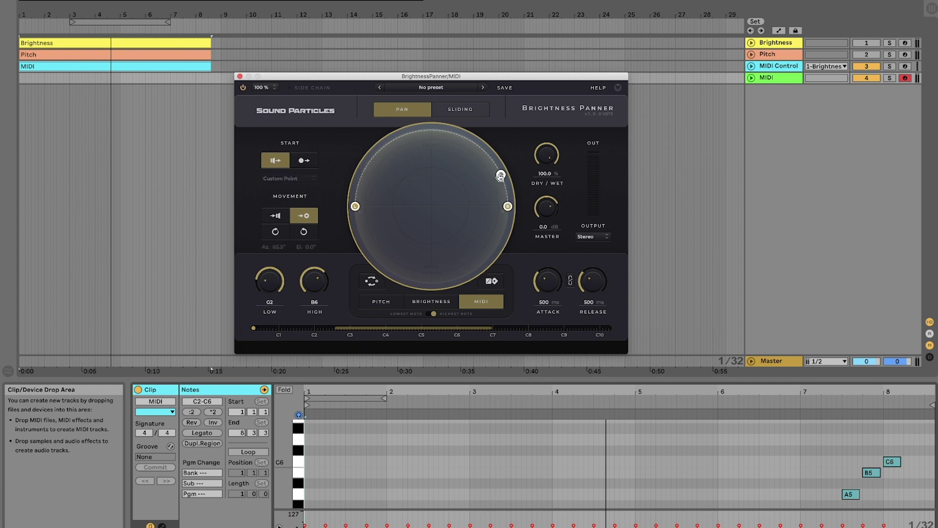
{"action": "left_click_drag", "start_coordinate": [445, 167], "coordinate": [435, 162]}
{"action": "key", "text": "space"}
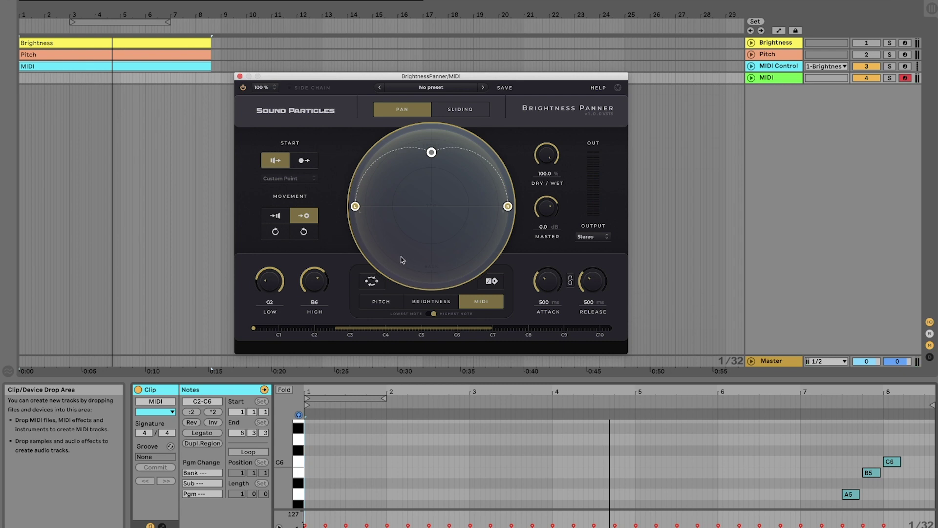
Step: Start from a custom point moved to the raised front centre, set the movement towards the speakers and play it
{"action": "left_click", "coordinate": [306, 162]}
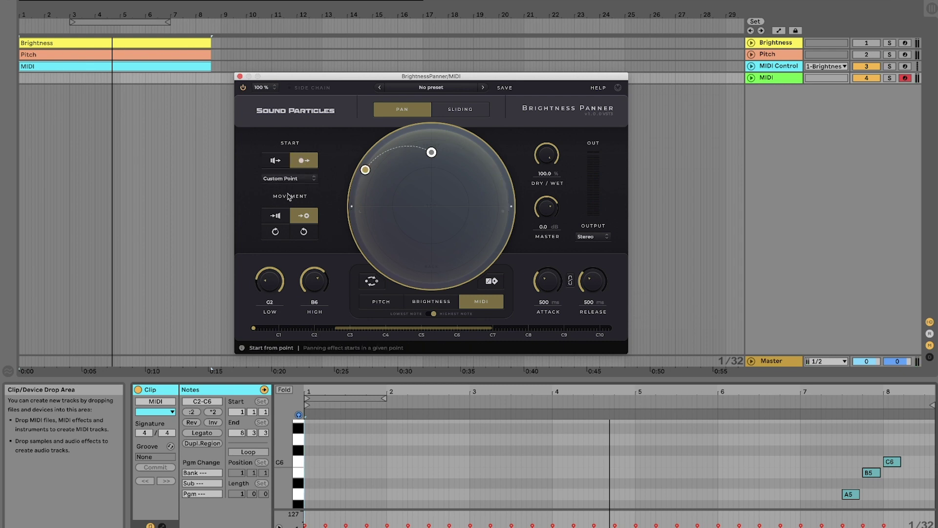
{"action": "left_click", "coordinate": [276, 216]}
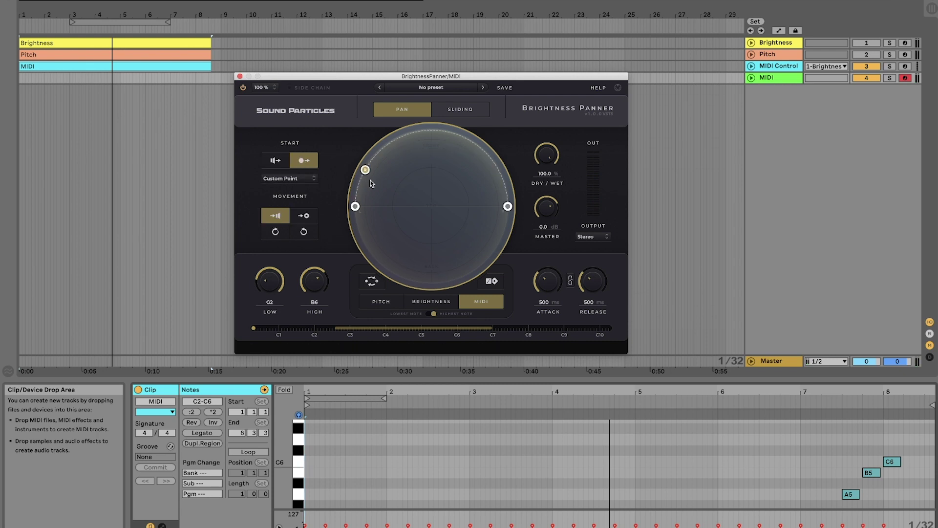
{"action": "left_click_drag", "start_coordinate": [367, 172], "coordinate": [431, 157]}
{"action": "key", "text": "space"}
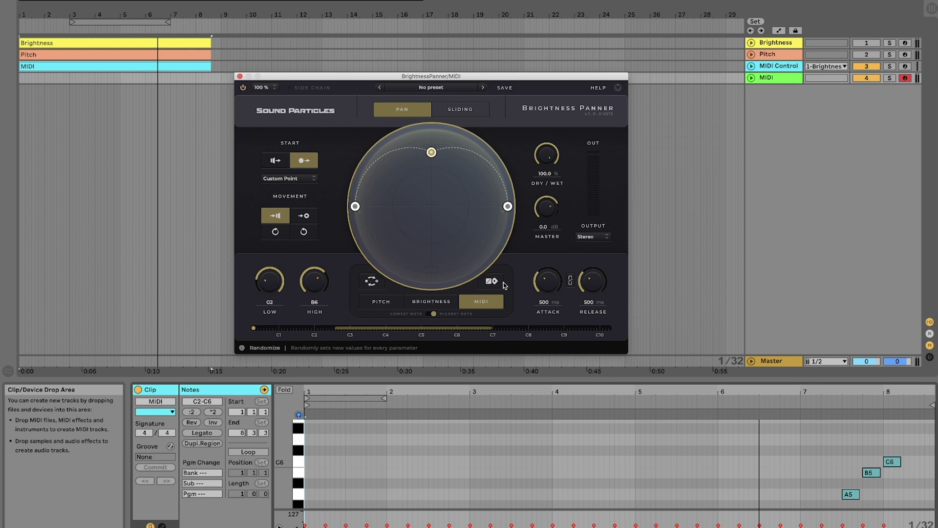
Step: Audition the clockwise panning movement, switch the movement to counter-clockwise and audition that too
{"action": "left_click", "coordinate": [276, 231]}
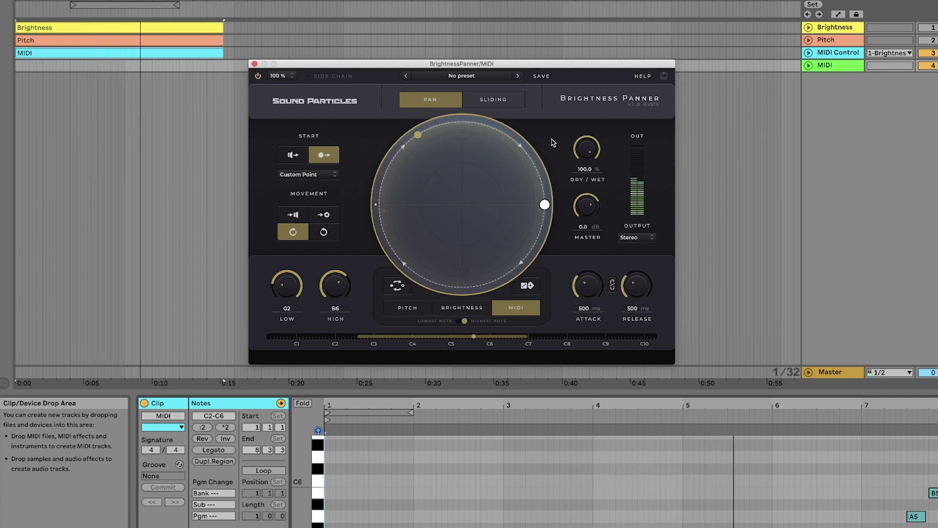
{"action": "key", "text": "space"}
{"action": "left_click", "coordinate": [325, 235]}
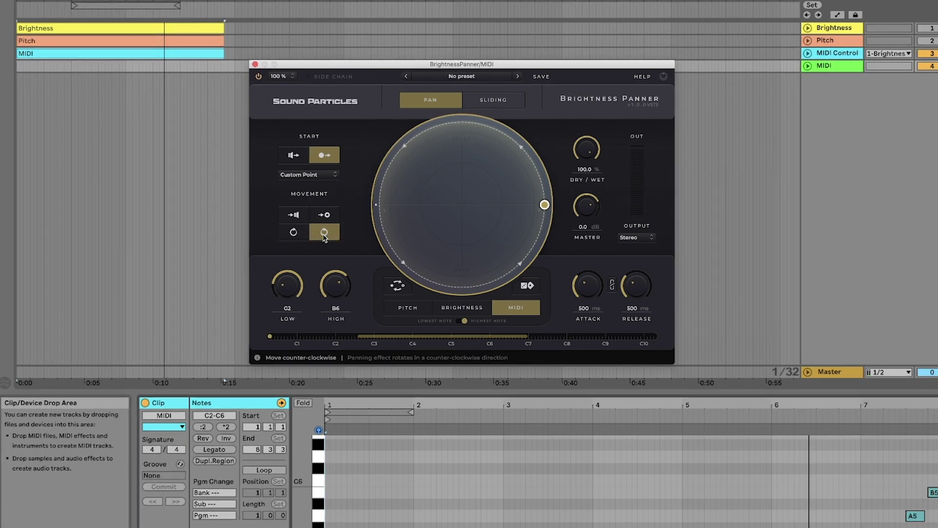
{"action": "key", "text": "space"}
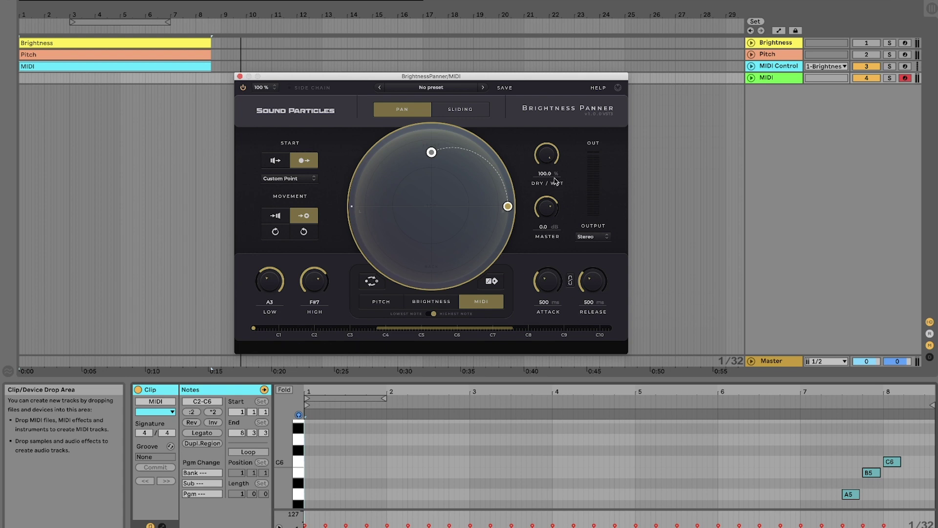
Step: Examine the dry/wet control and the output formats from Stereo and Binaural down to the Ambisonics options
{"action": "left_click_drag", "start_coordinate": [549, 155], "coordinate": [550, 153]}
{"action": "left_click", "coordinate": [606, 237]}
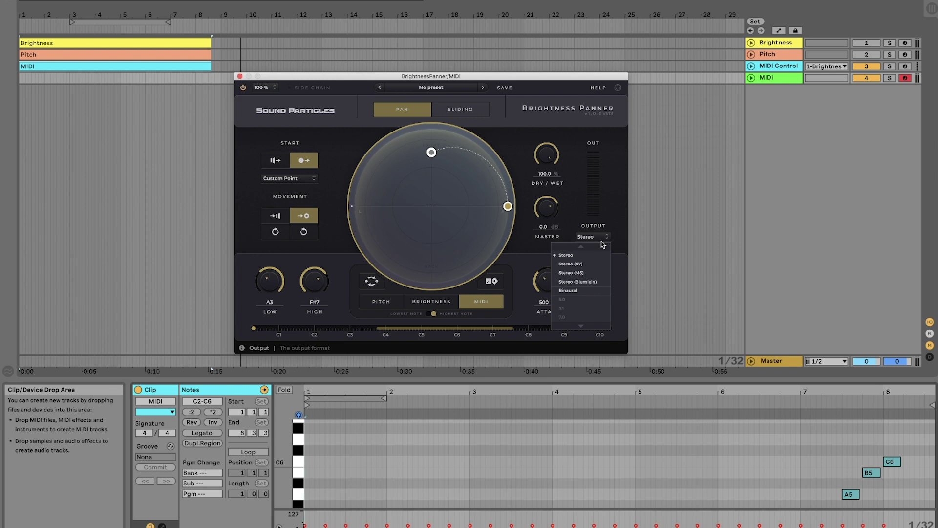
{"action": "scroll", "coordinate": [595, 280], "scroll_direction": "down", "scroll_amount": 3}
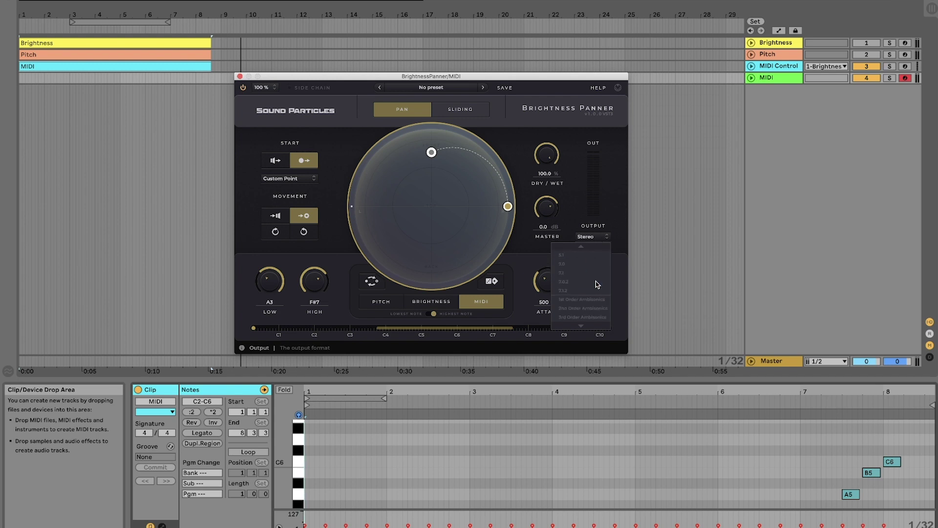
{"action": "scroll", "coordinate": [598, 281], "scroll_direction": "up", "scroll_amount": 3}
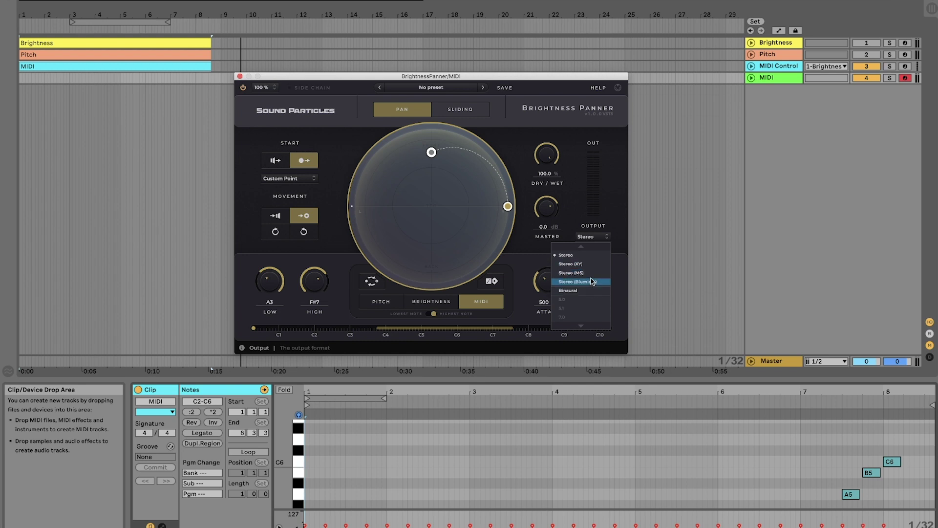
{"action": "scroll", "coordinate": [592, 285], "scroll_direction": "down", "scroll_amount": 3}
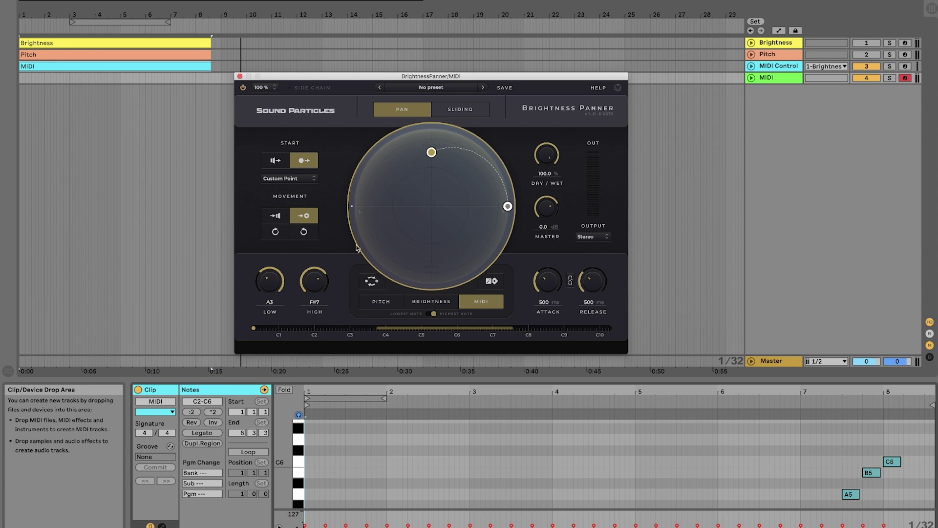
Step: Invert the panning direction between the start and end points, and invert it back again
{"action": "left_click", "coordinate": [371, 280]}
{"action": "mouse_move", "coordinate": [431, 153]}
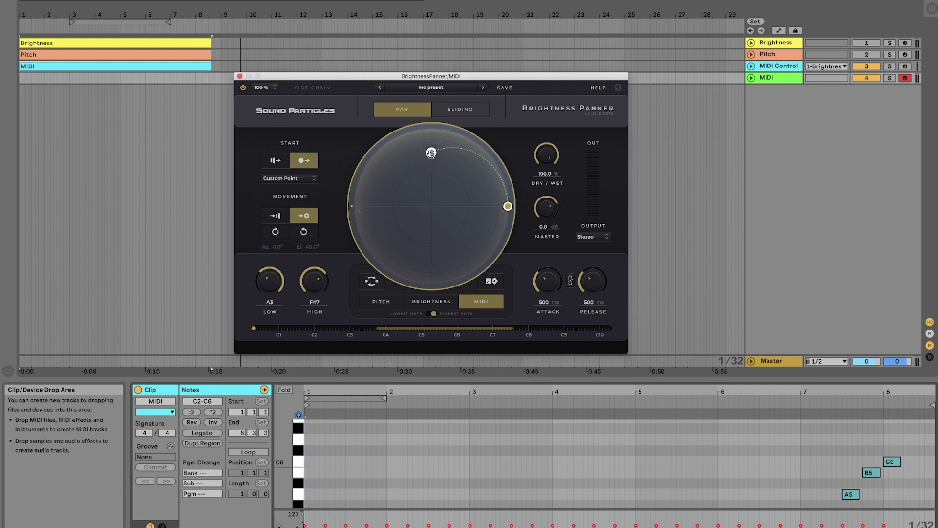
{"action": "left_click", "coordinate": [371, 281]}
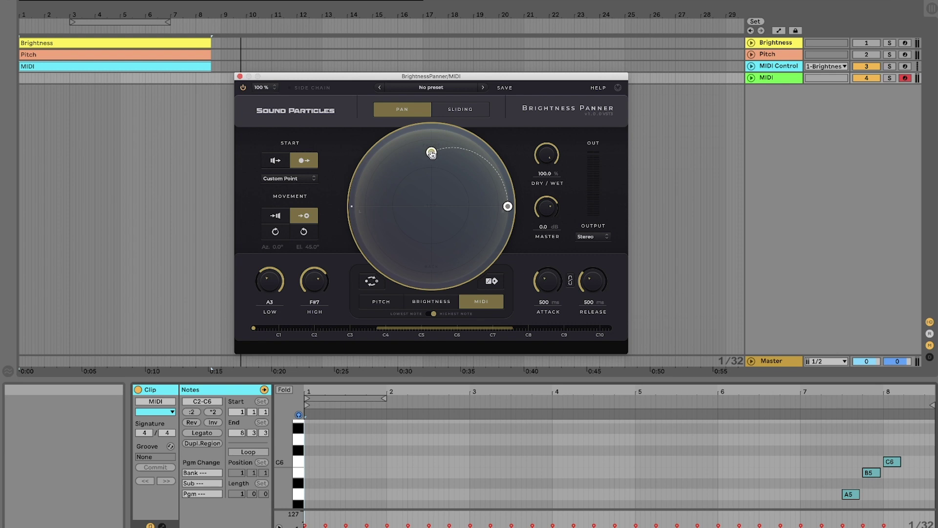
{"action": "mouse_move", "coordinate": [508, 208]}
Step: Set the movement towards the speakers and invert it so the panning starts from the speakers
{"action": "left_click", "coordinate": [276, 216]}
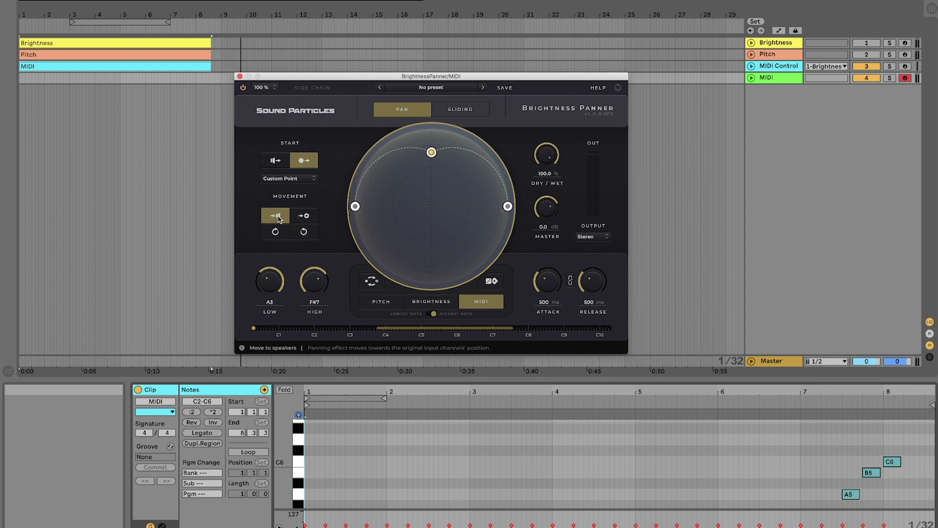
{"action": "left_click", "coordinate": [371, 282]}
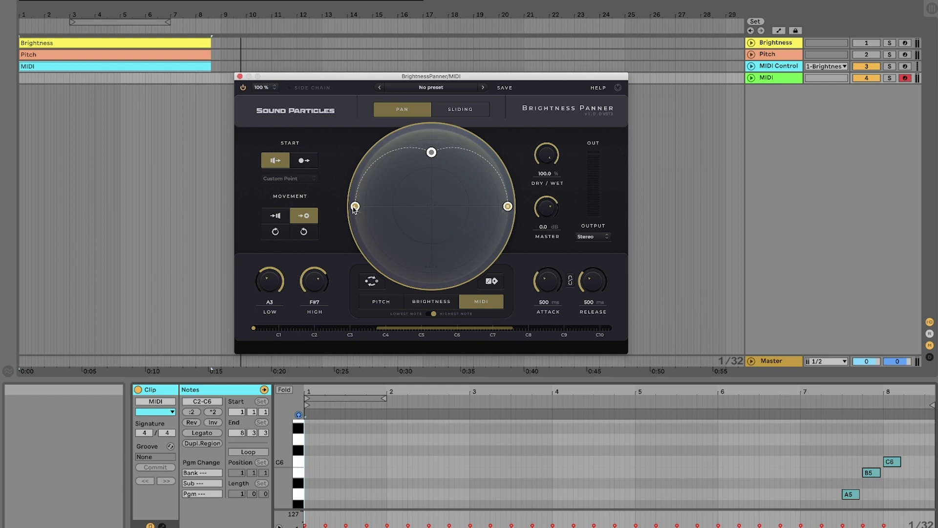
Step: Set the movement to counter-clockwise and invert the rotation repeatedly, leaving it clockwise
{"action": "left_click", "coordinate": [304, 232]}
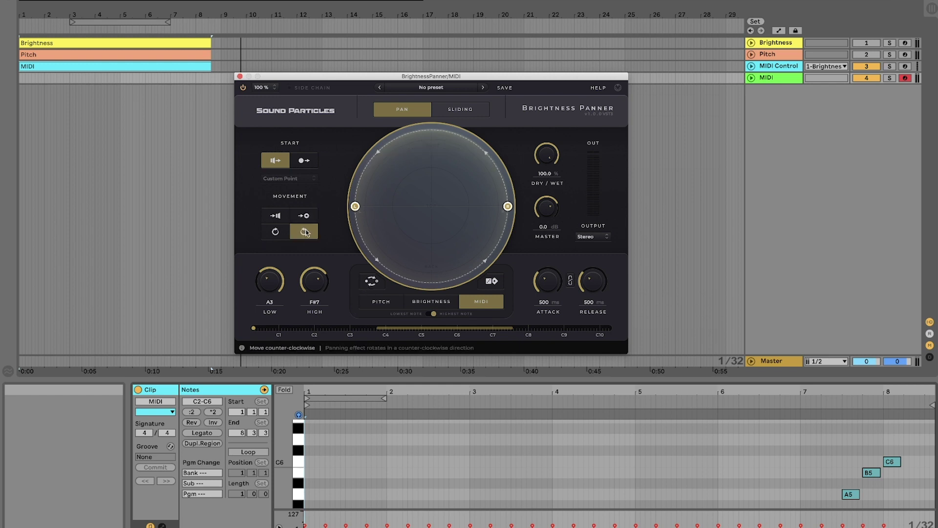
{"action": "left_click", "coordinate": [371, 281]}
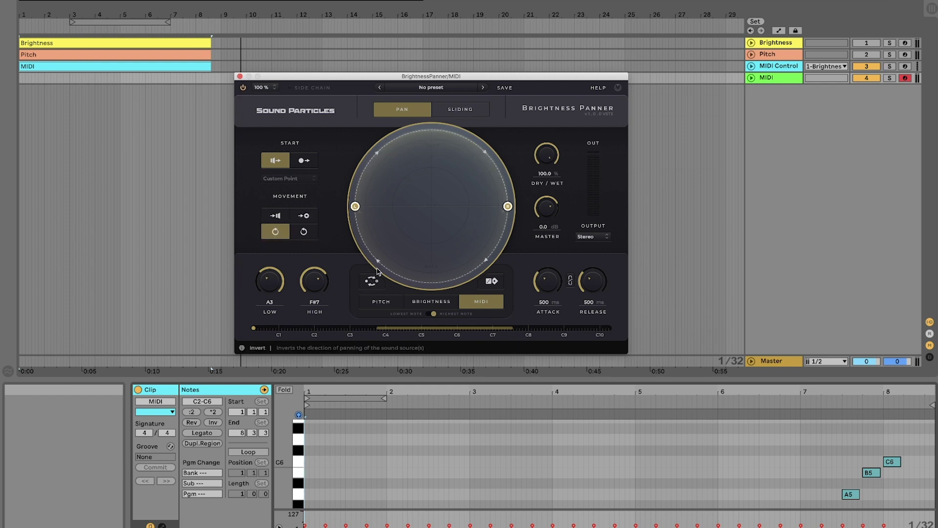
{"action": "left_click", "coordinate": [372, 283]}
{"action": "left_click", "coordinate": [373, 286]}
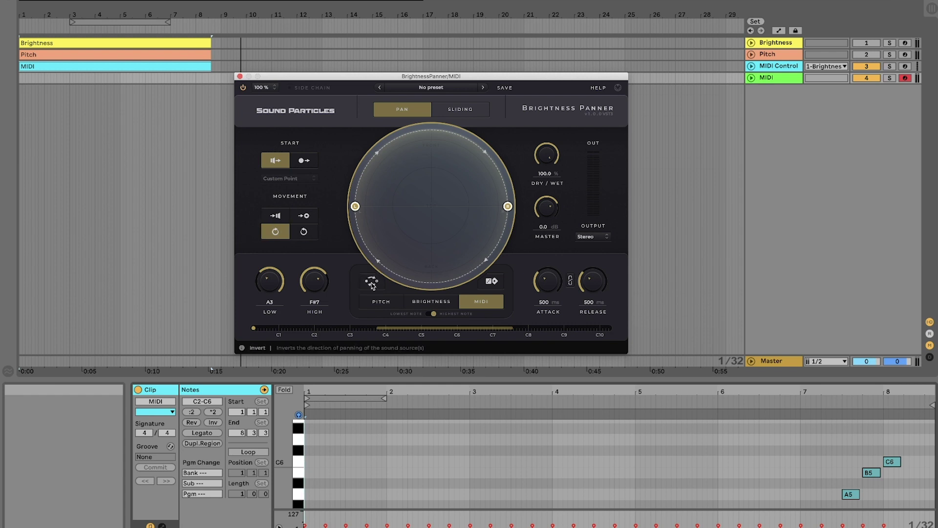
Step: Randomize all of the panner's parameters several times
{"action": "left_click", "coordinate": [494, 282]}
{"action": "left_click", "coordinate": [494, 282]}
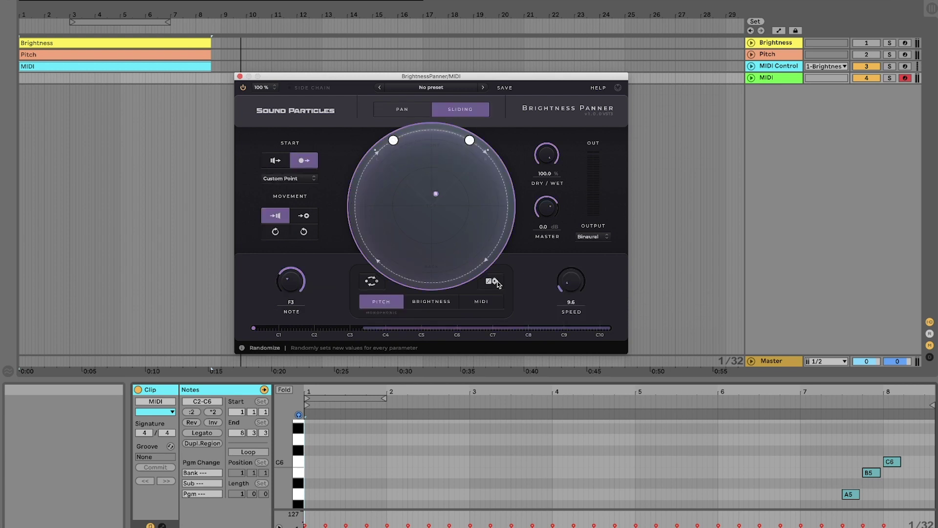
{"action": "left_click", "coordinate": [493, 282]}
{"action": "left_click", "coordinate": [493, 282]}
{"action": "left_click", "coordinate": [493, 282]}
{"action": "left_click", "coordinate": [493, 282]}
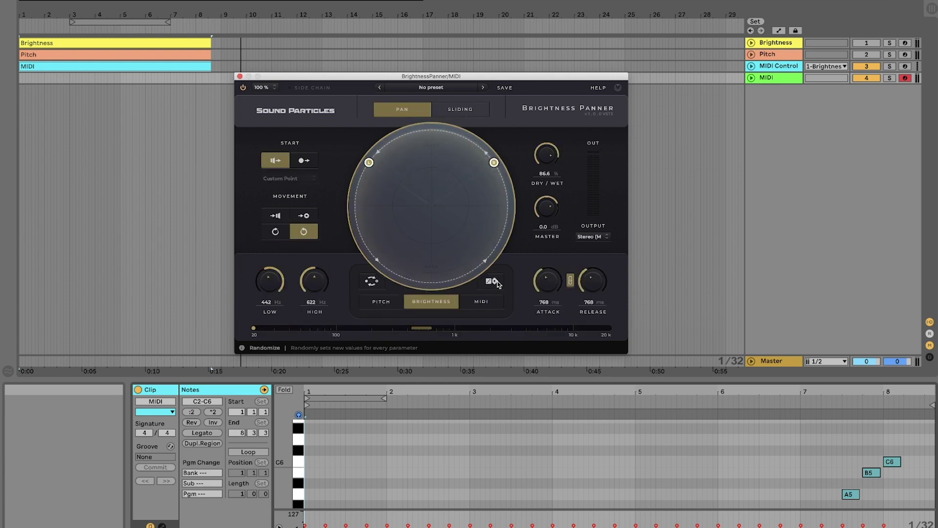
Step: Keep randomizing all parameters until the panner is in pan mode with MIDI analysis, starting from the speakers and moving to a point
{"action": "left_click", "coordinate": [497, 282]}
{"action": "left_click", "coordinate": [497, 282]}
{"action": "left_click", "coordinate": [496, 282]}
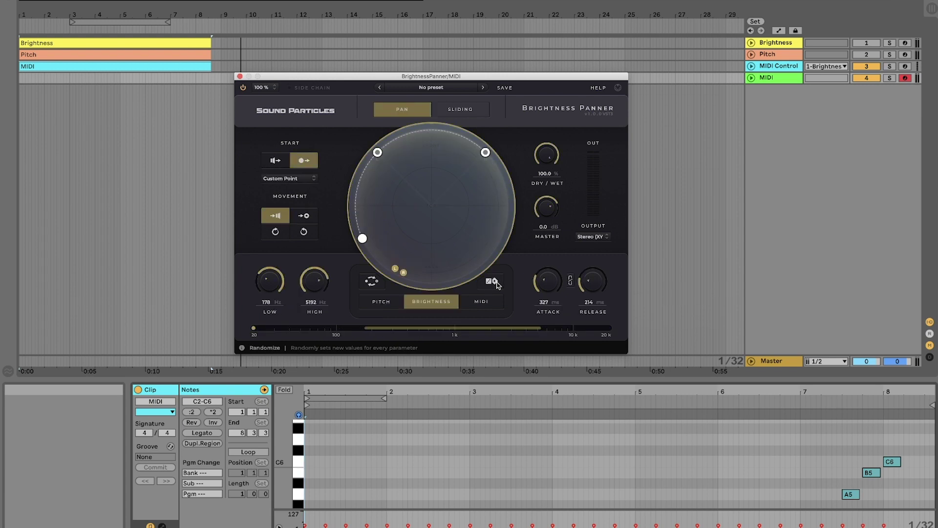
{"action": "left_click", "coordinate": [493, 282]}
{"action": "left_click", "coordinate": [493, 282]}
{"action": "left_click", "coordinate": [494, 282]}
{"action": "left_click", "coordinate": [493, 282]}
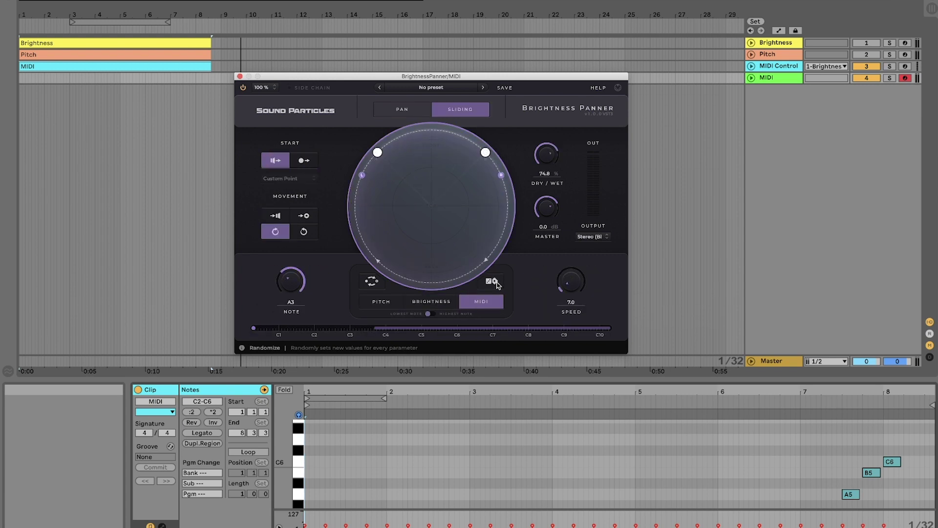
{"action": "left_click", "coordinate": [497, 283]}
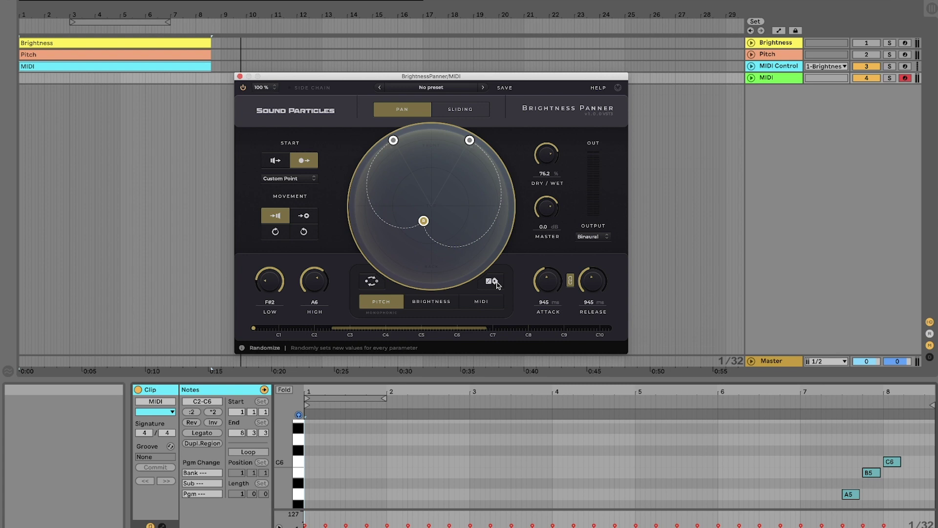
{"action": "left_click", "coordinate": [497, 282]}
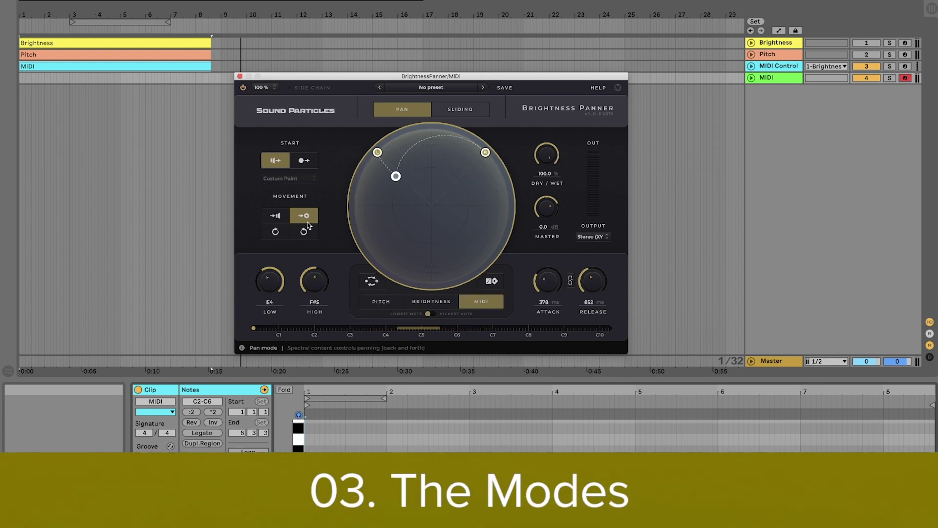
Step: Try clockwise movement from a custom start point near the circle's left edge, and set the movement back to an end point
{"action": "left_click", "coordinate": [275, 231]}
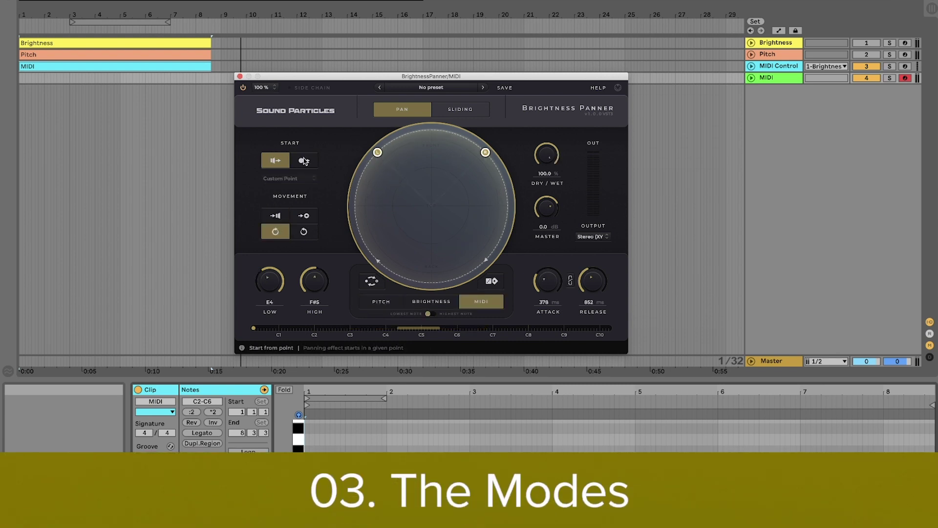
{"action": "left_click", "coordinate": [359, 198]}
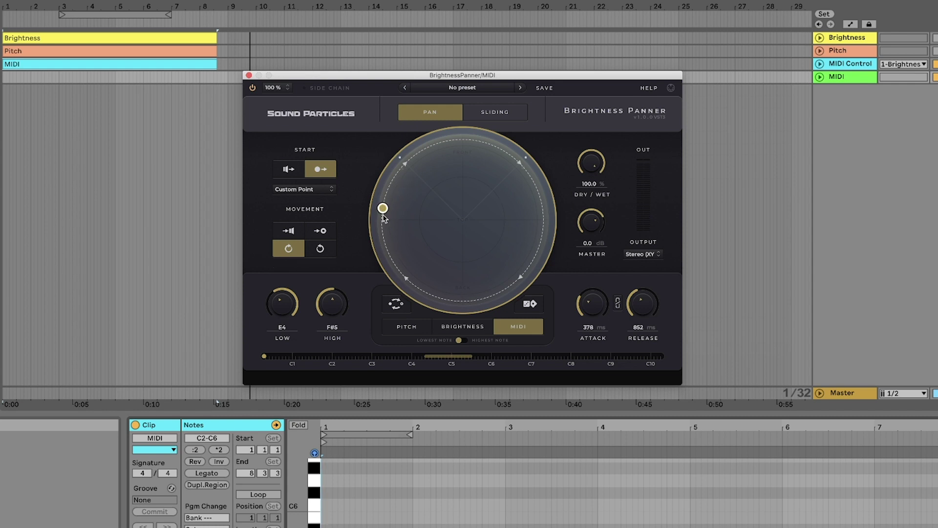
{"action": "left_click", "coordinate": [320, 230]}
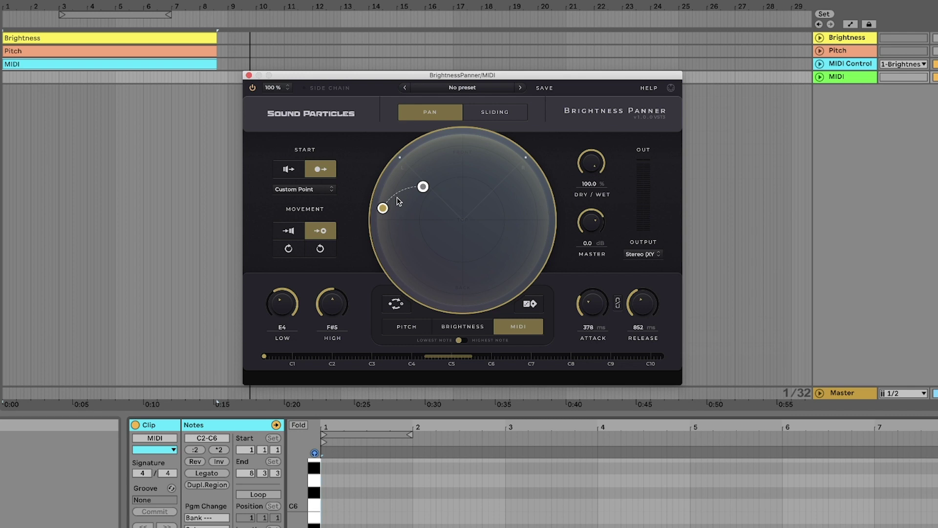
Step: Switch the panner to sliding mode with a start note of E3 and a speed of 42.1
{"action": "left_click", "coordinate": [493, 113]}
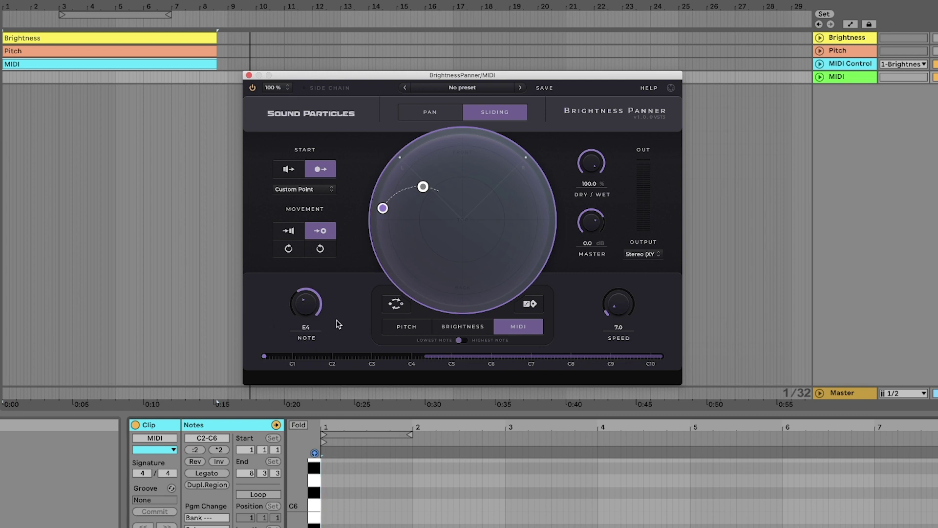
{"action": "mouse_move", "coordinate": [305, 311]}
{"action": "left_mouse_down"}
{"action": "mouse_move", "coordinate": [304, 303]}
{"action": "mouse_move", "coordinate": [302, 325]}
{"action": "mouse_move", "coordinate": [308, 293]}
{"action": "mouse_move", "coordinate": [304, 310]}
{"action": "left_mouse_up"}
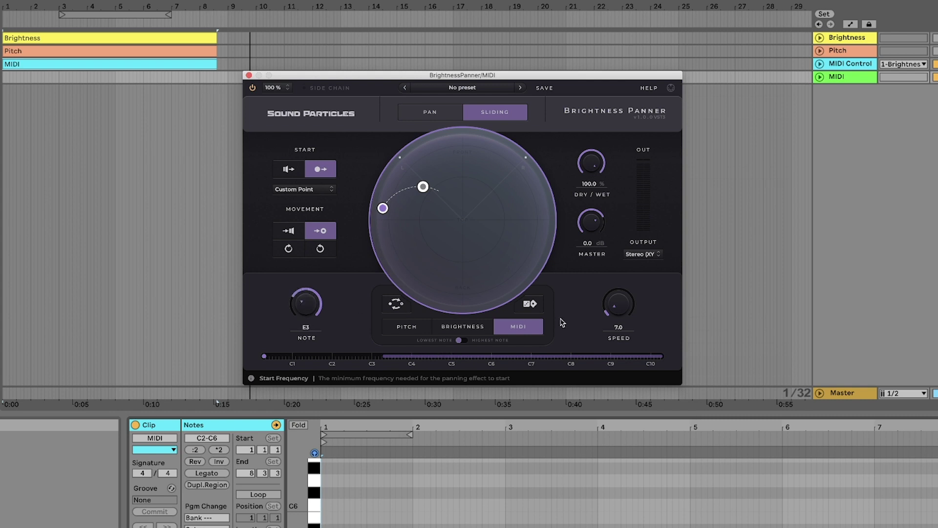
{"action": "mouse_move", "coordinate": [617, 308]}
{"action": "left_mouse_down"}
{"action": "mouse_move", "coordinate": [620, 275]}
{"action": "mouse_move", "coordinate": [617, 295]}
{"action": "left_mouse_up"}
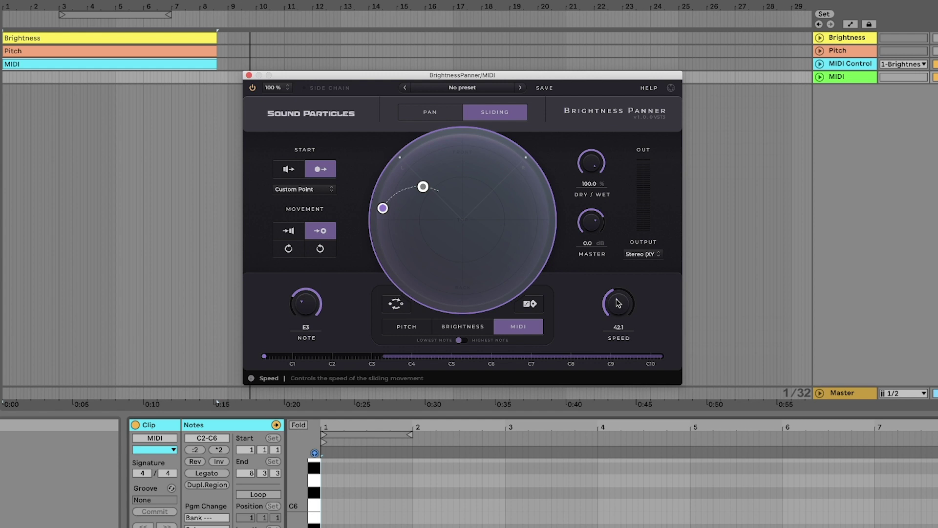
Step: Play the project and raise the sliding speed to 100 during playback
{"action": "key", "text": "space"}
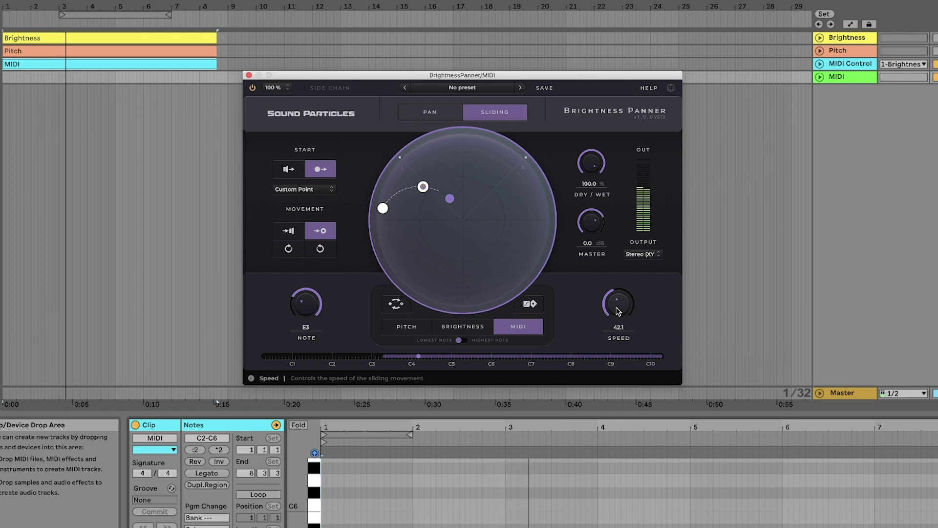
{"action": "left_click_drag", "start_coordinate": [617, 312], "coordinate": [626, 244]}
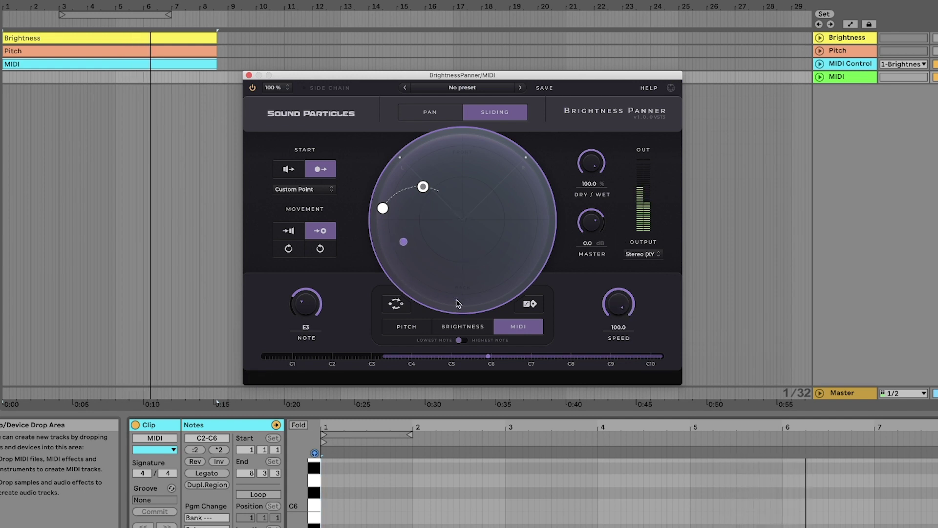